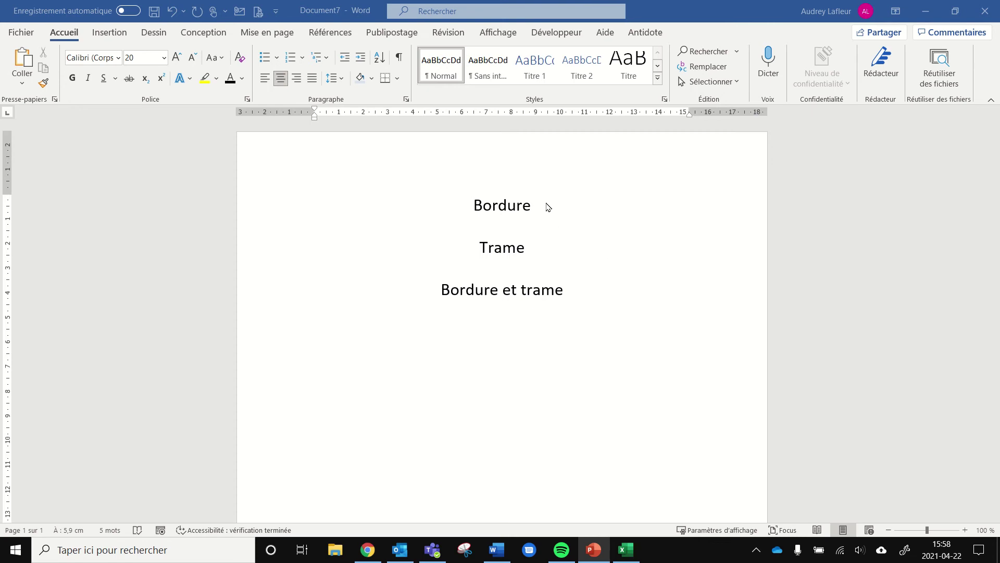
# - Open the Bordure et trame settings for the "Bordure" line and choose the Encadrement border type
pyautogui.click(503, 208)
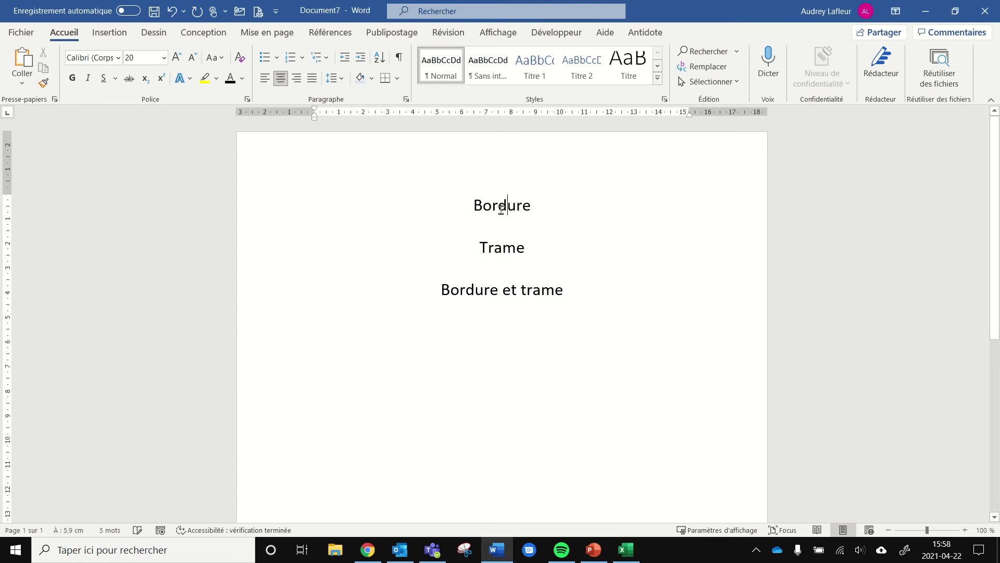
pyautogui.doubleClick(529, 204)
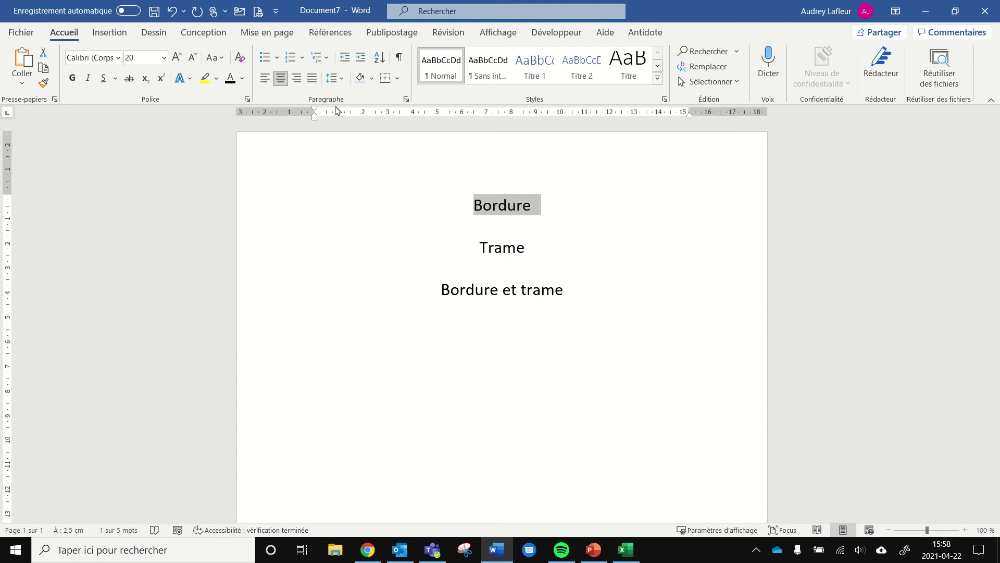
pyautogui.click(398, 81)
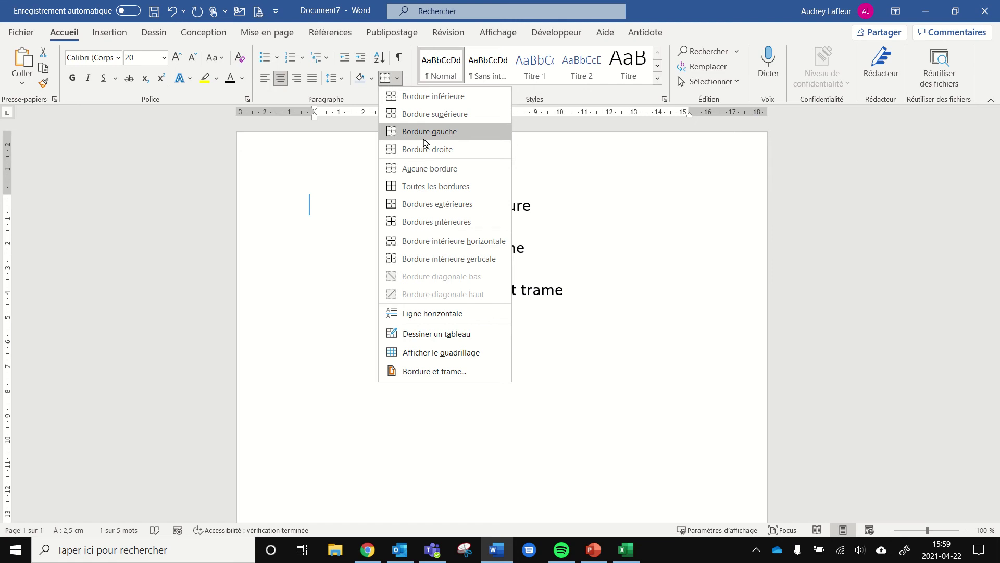
pyautogui.click(435, 371)
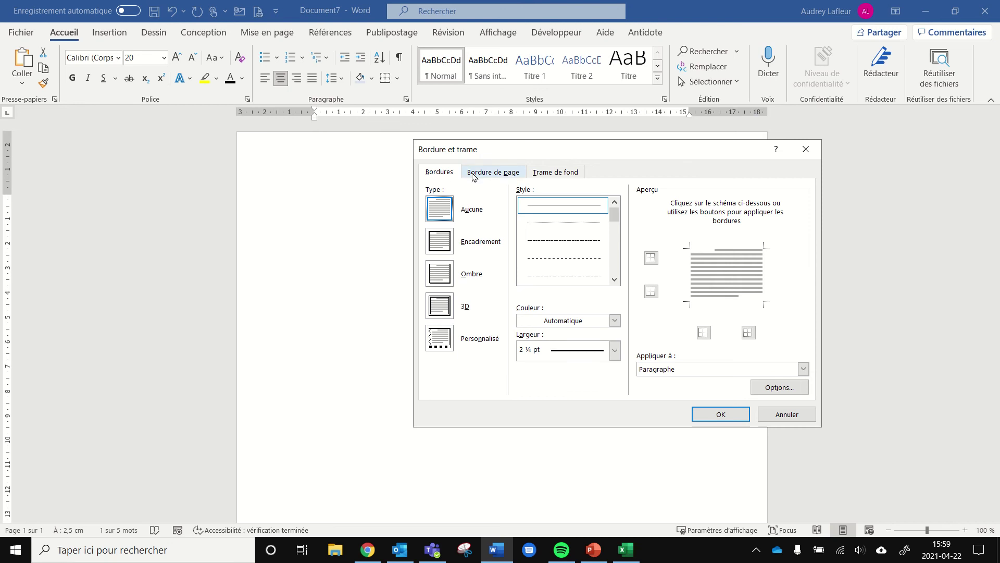
pyautogui.click(446, 173)
pyautogui.click(442, 248)
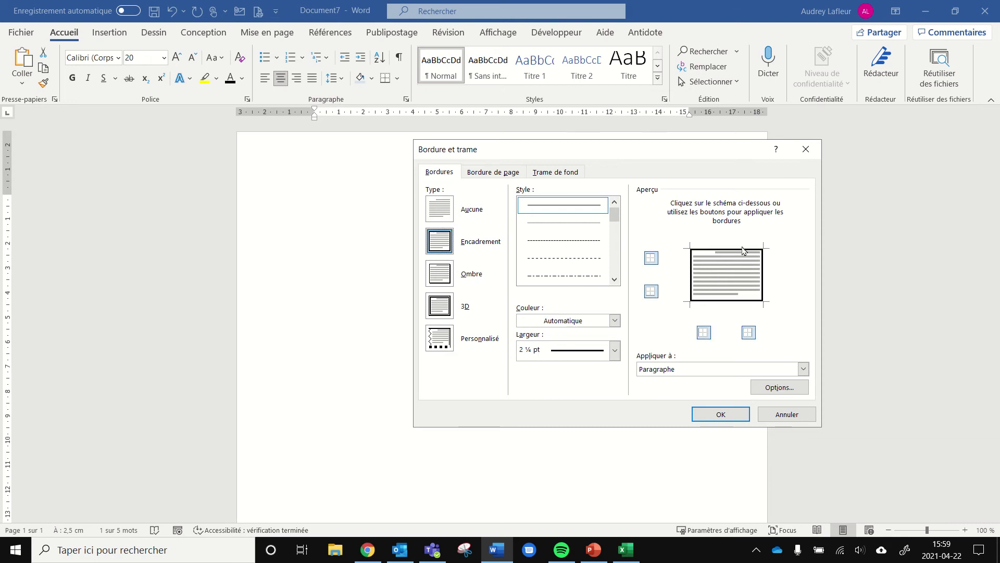
pyautogui.moveTo(669, 157); pyautogui.dragTo(748, 152)
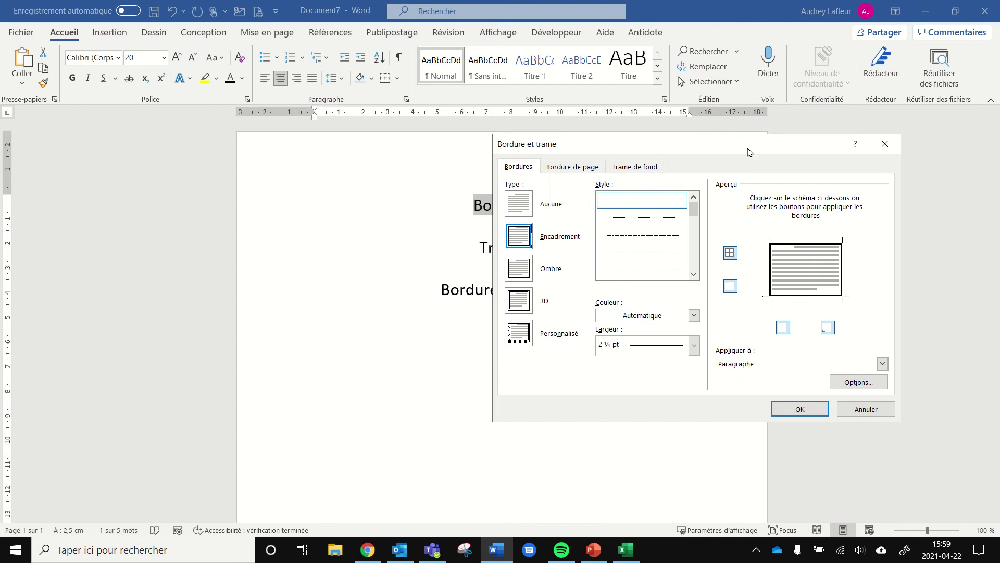
# - Try the Ombre, 3D and Personnalisé border types, and return to Encadrement
pyautogui.click(521, 275)
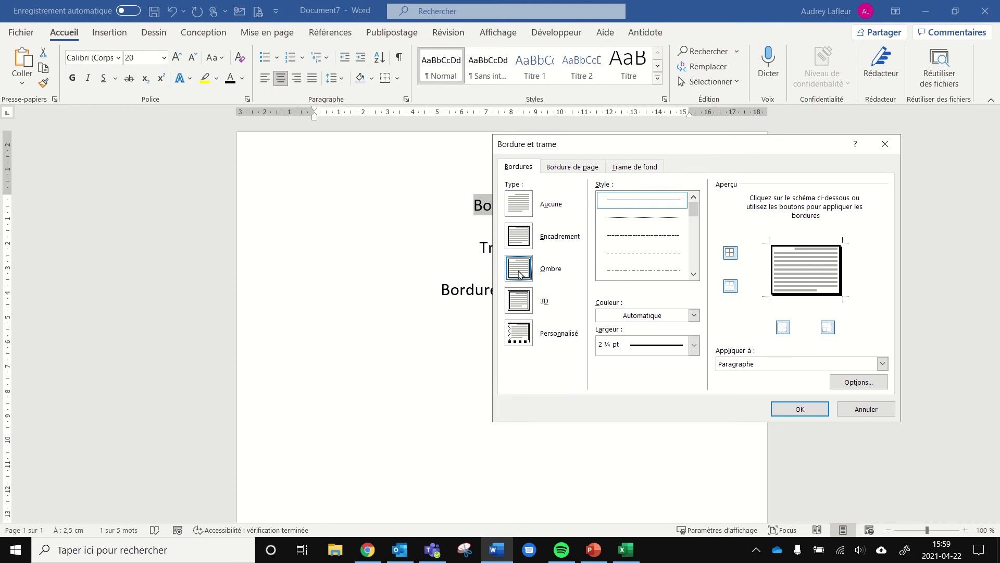
pyautogui.click(524, 306)
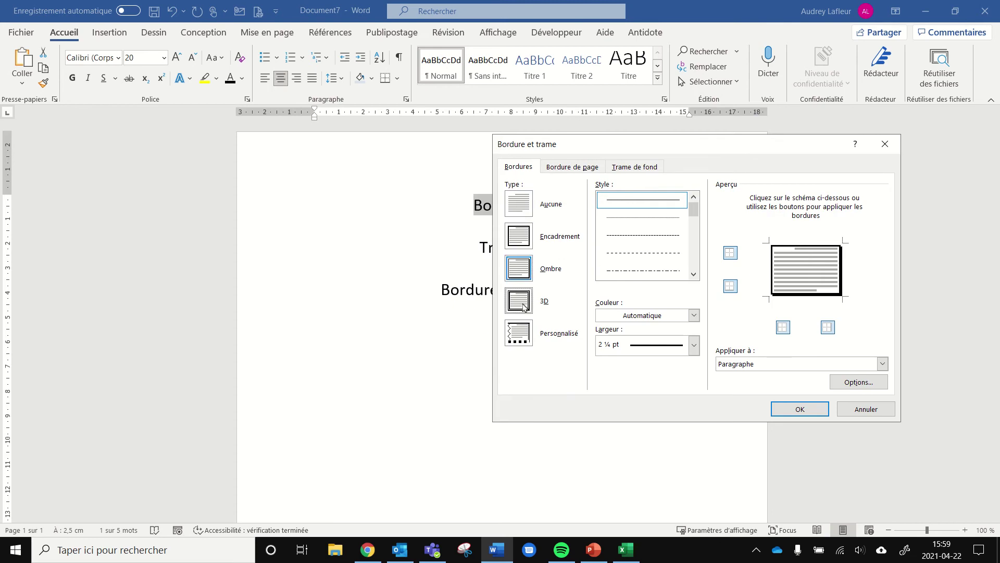
pyautogui.click(519, 341)
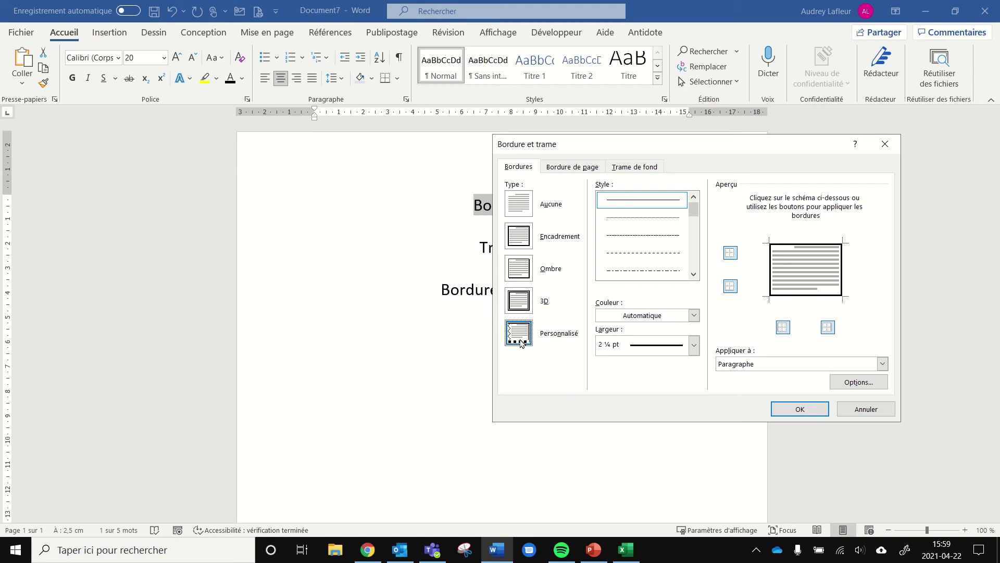
pyautogui.click(519, 240)
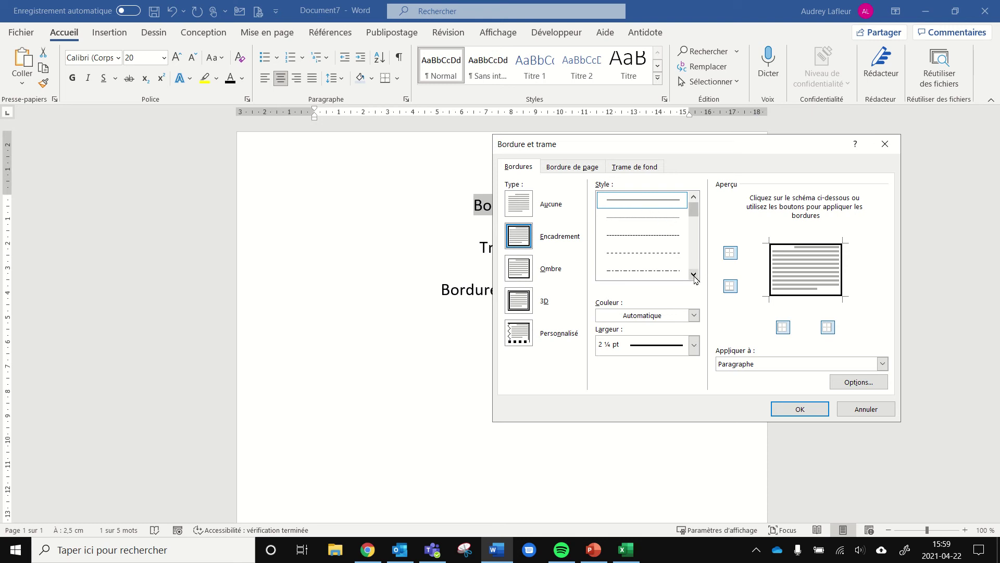
# - Try a thin double line, a dashed line and a thick-and-thin line as the border style
pyautogui.scroll(-4, 693, 274)
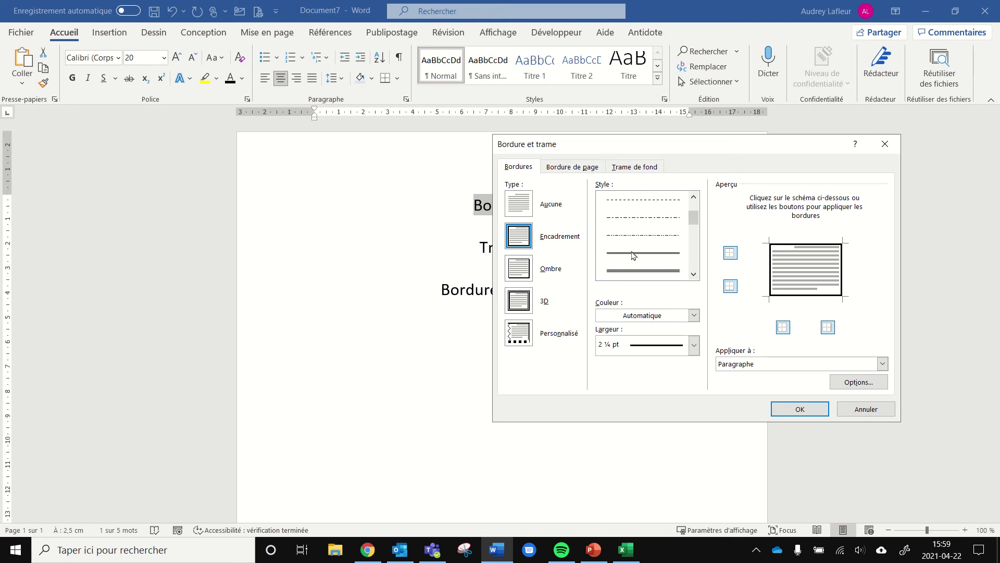
pyautogui.click(634, 255)
pyautogui.scroll(1, 634, 255)
pyautogui.click(640, 223)
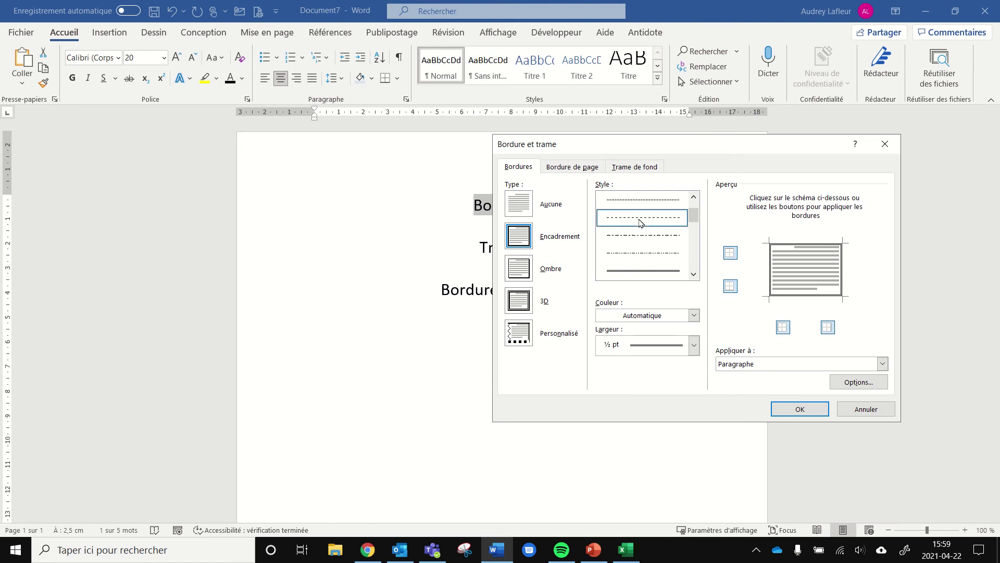
pyautogui.scroll(-4, 693, 274)
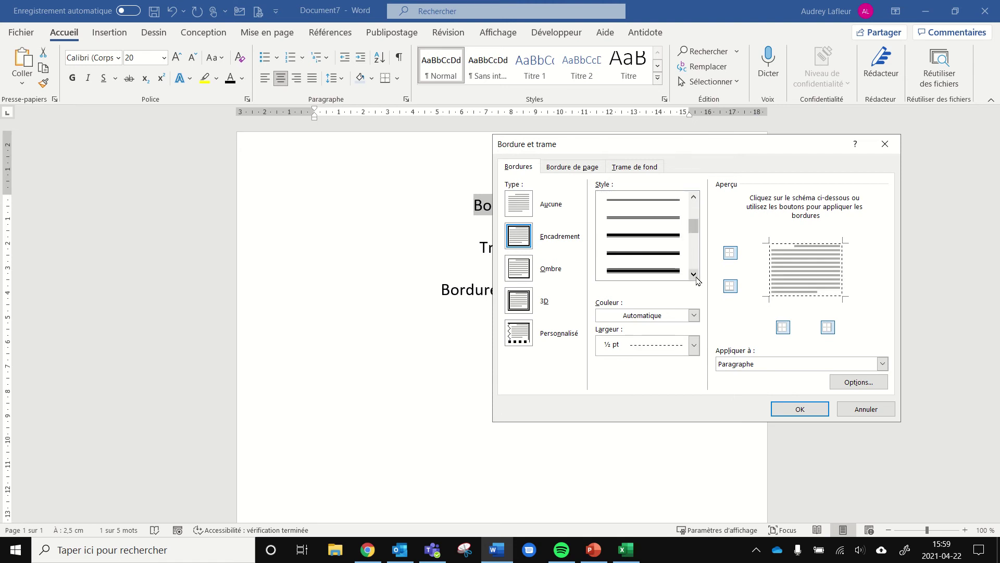
pyautogui.click(645, 237)
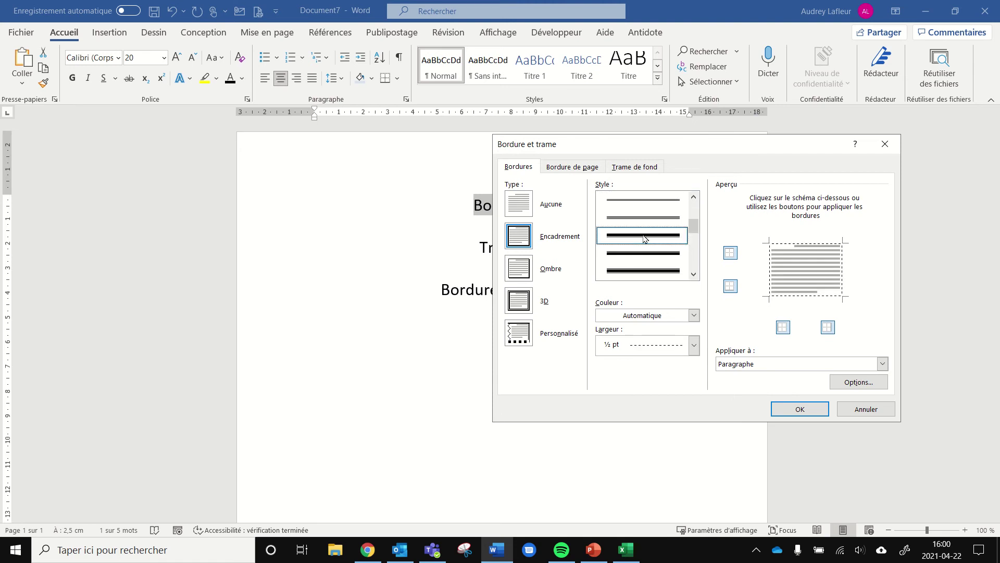
# - Set the border style of the "Bordure" line to the 3 pt triple line
pyautogui.click(693, 274)
pyautogui.click(694, 274)
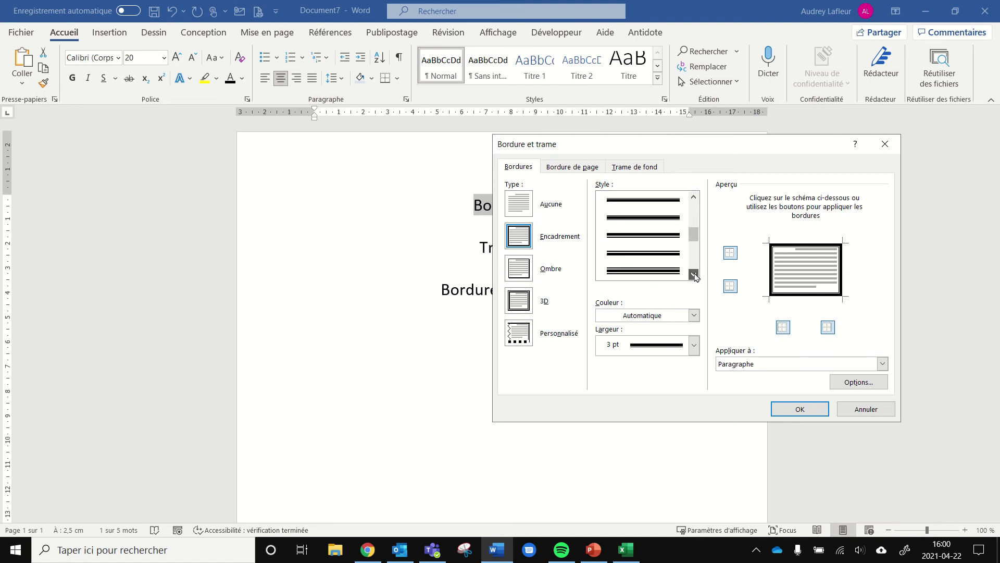
pyautogui.click(693, 274)
pyautogui.click(655, 254)
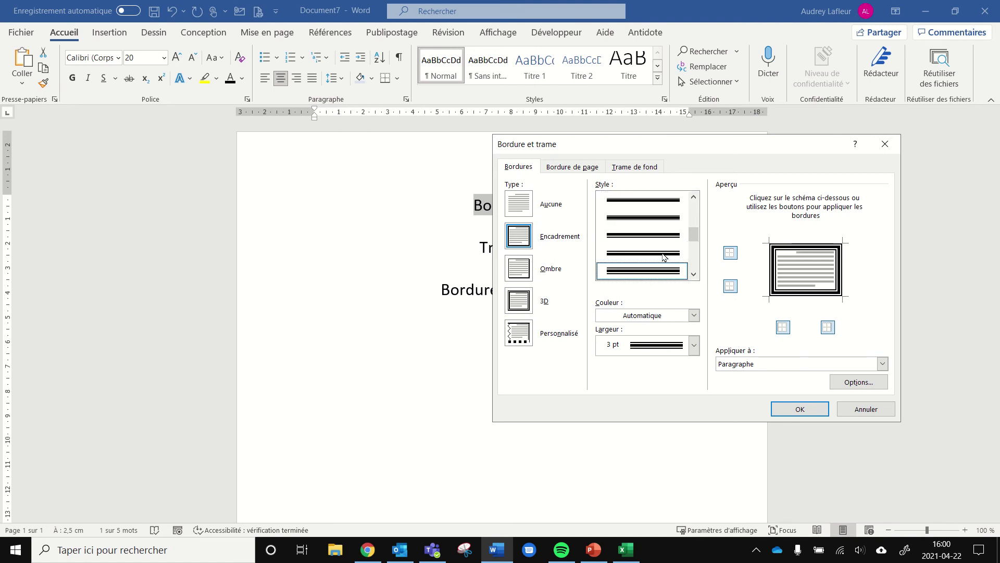
# - Set the border colour to the gold theme colour and its width to 1 ½ pt
pyautogui.click(694, 315)
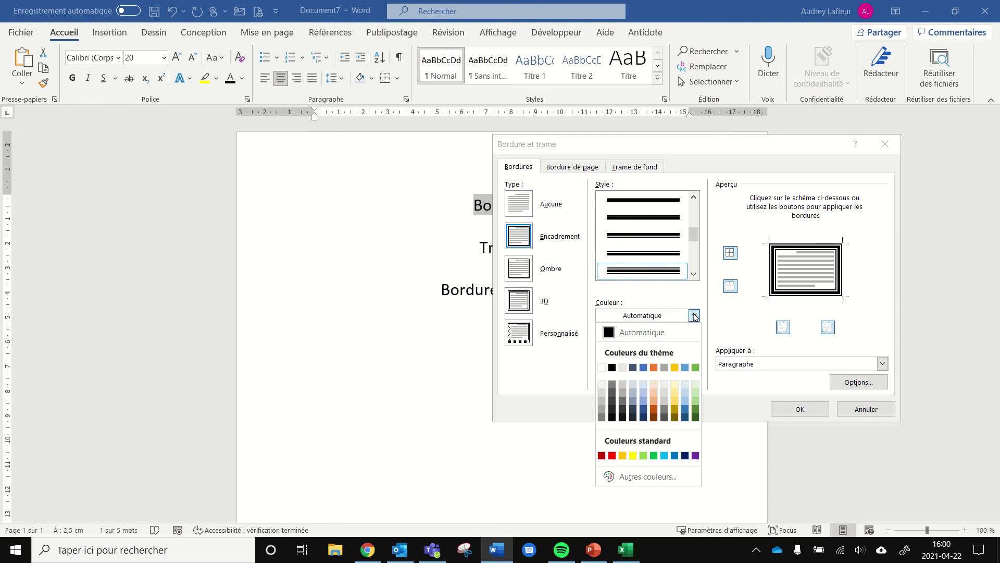
pyautogui.click(676, 367)
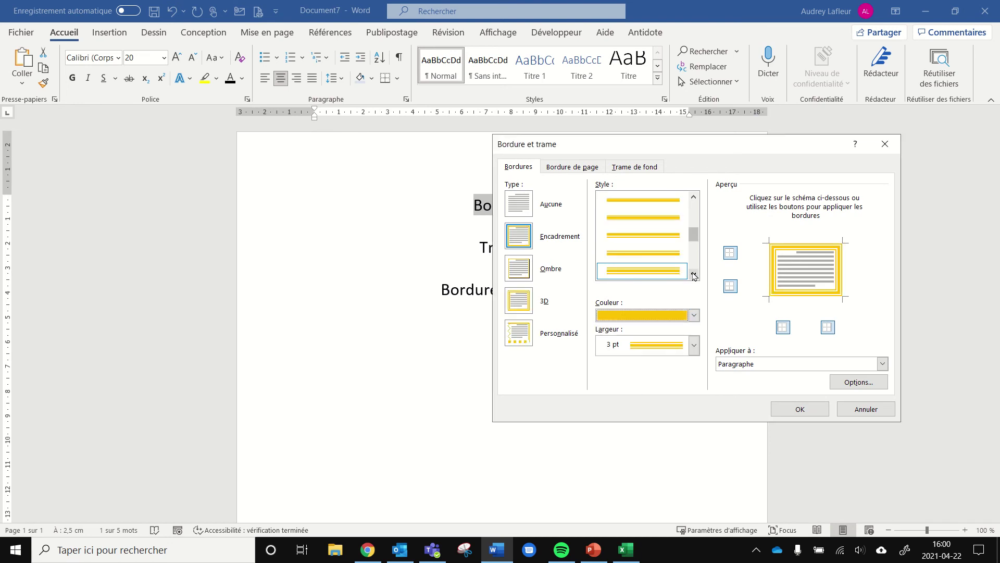
pyautogui.click(694, 346)
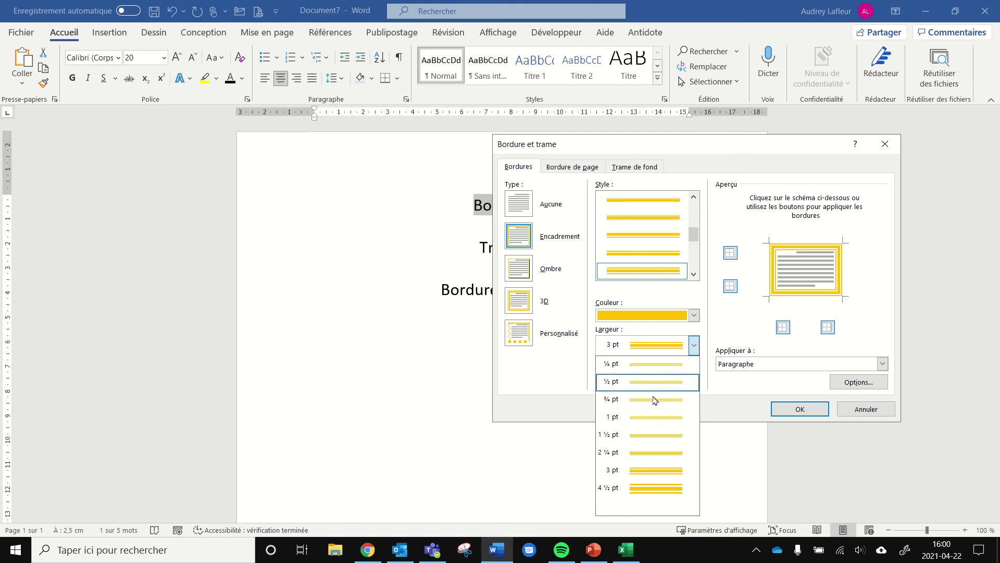
pyautogui.click(657, 436)
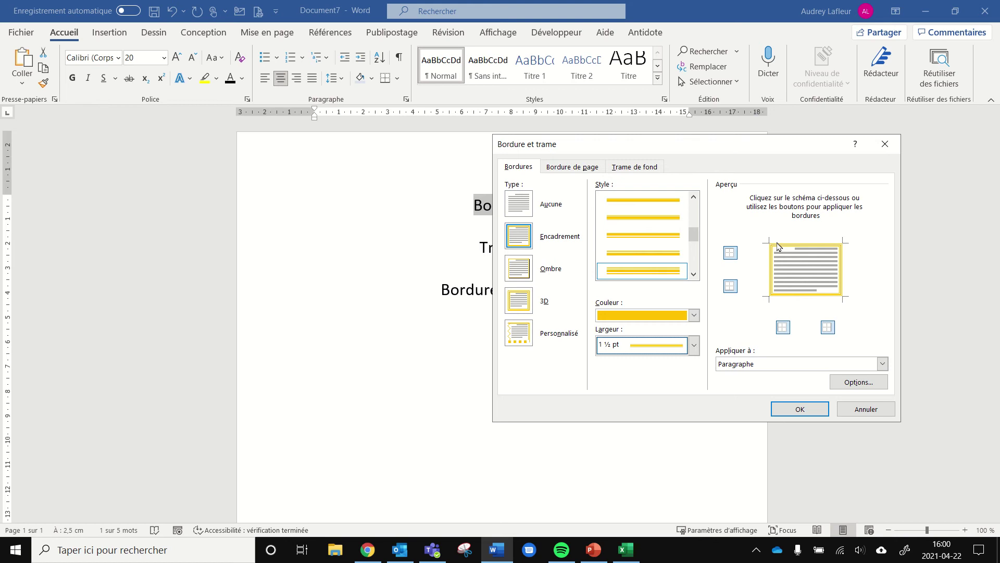
# - Try removing the left and upper borders of the paragraph, and put both back
pyautogui.click(771, 279)
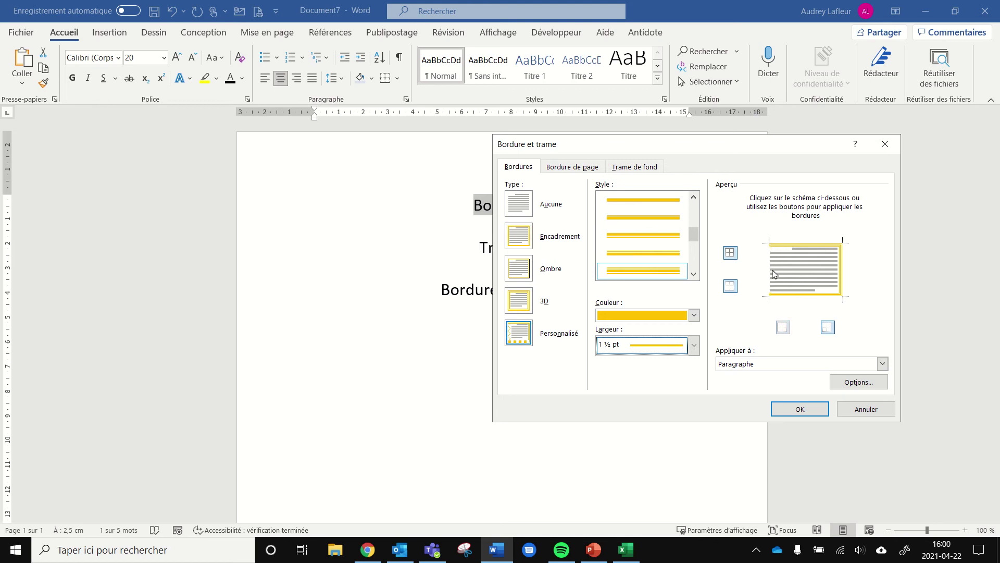
pyautogui.click(793, 250)
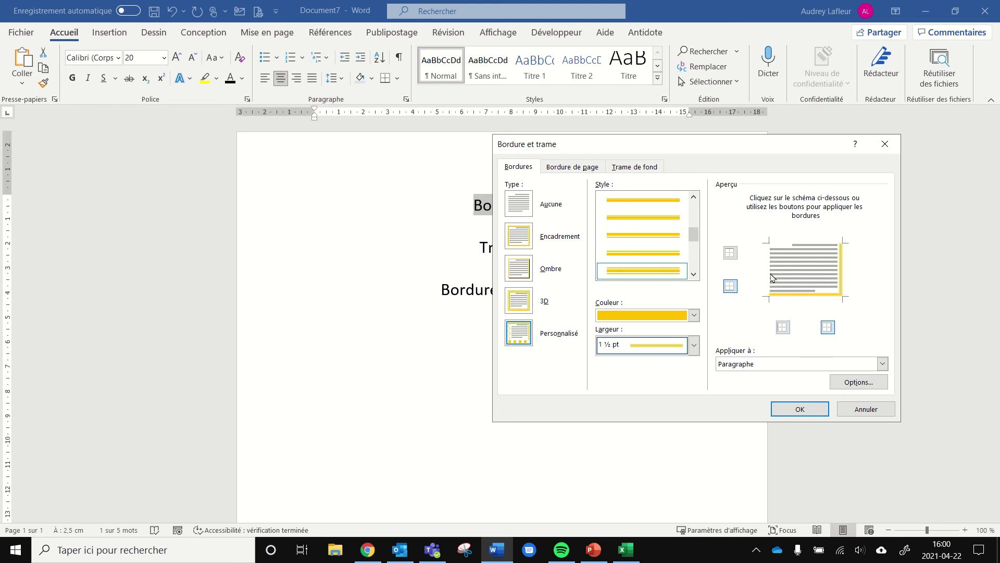
pyautogui.click(772, 276)
pyautogui.click(805, 243)
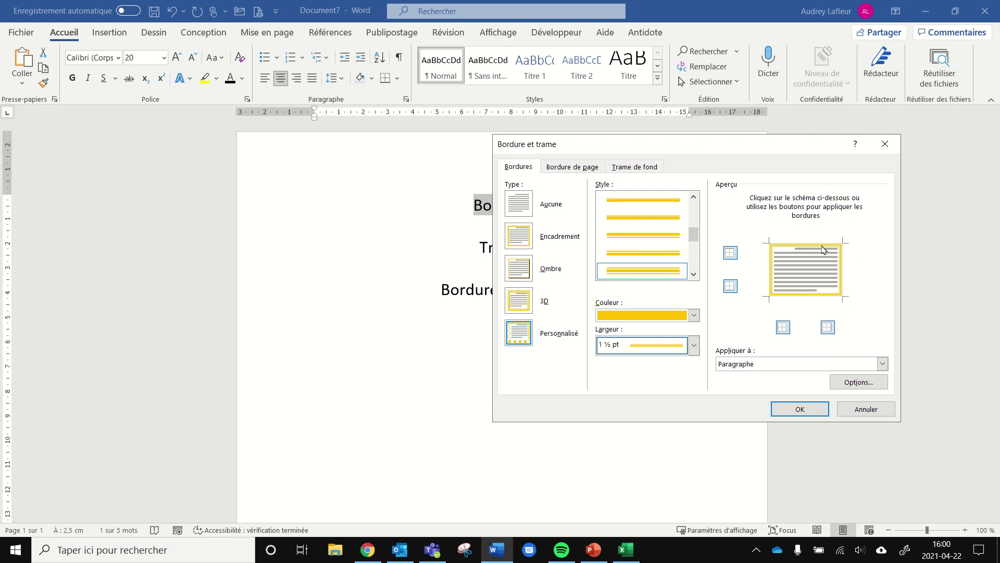
# - Remove the left and right borders so only the upper and lower ones apply to the "Bordure" paragraph
pyautogui.click(826, 250)
pyautogui.click(796, 249)
pyautogui.click(771, 274)
pyautogui.click(841, 278)
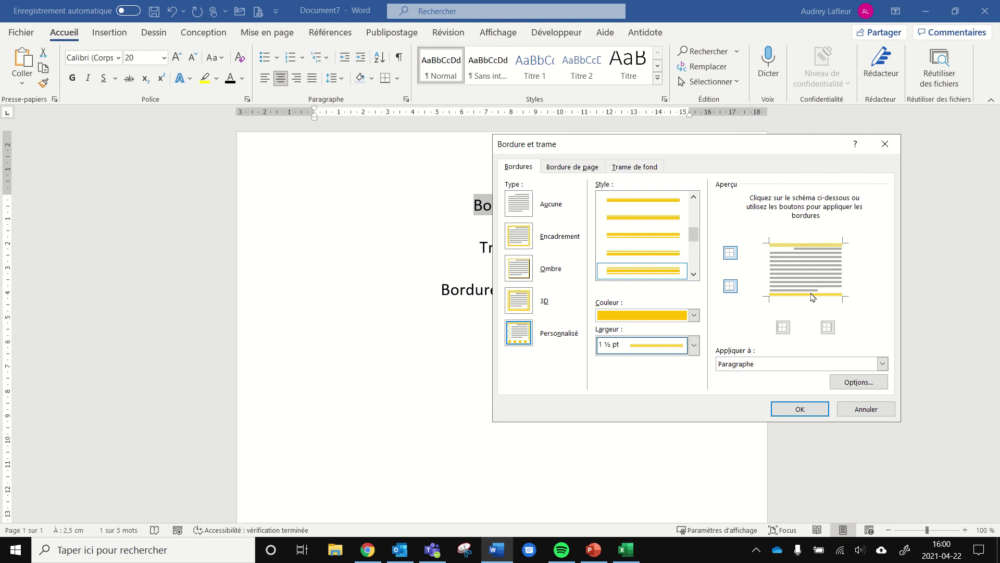
pyautogui.click(772, 280)
pyautogui.click(848, 279)
pyautogui.click(841, 270)
pyautogui.click(775, 275)
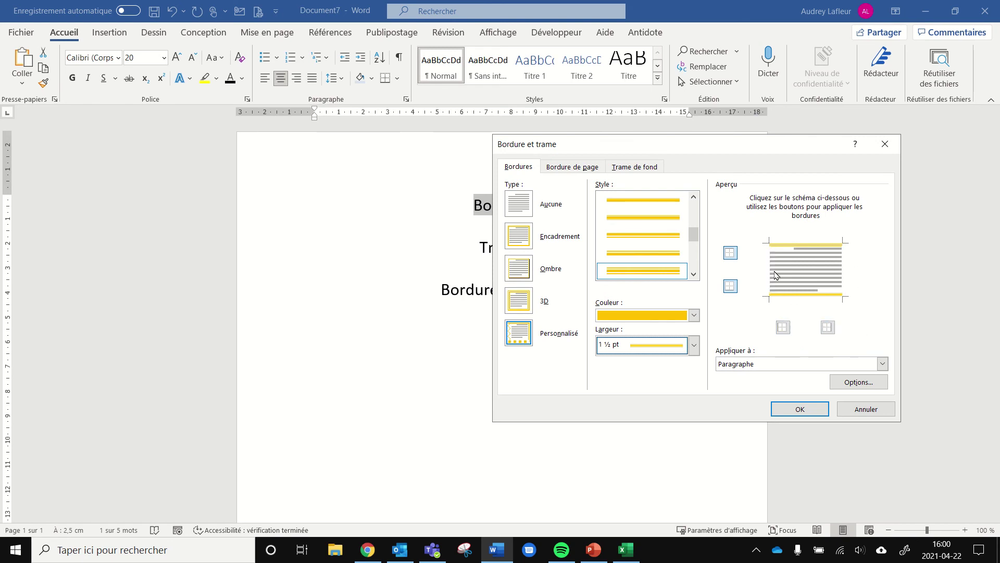
pyautogui.click(800, 409)
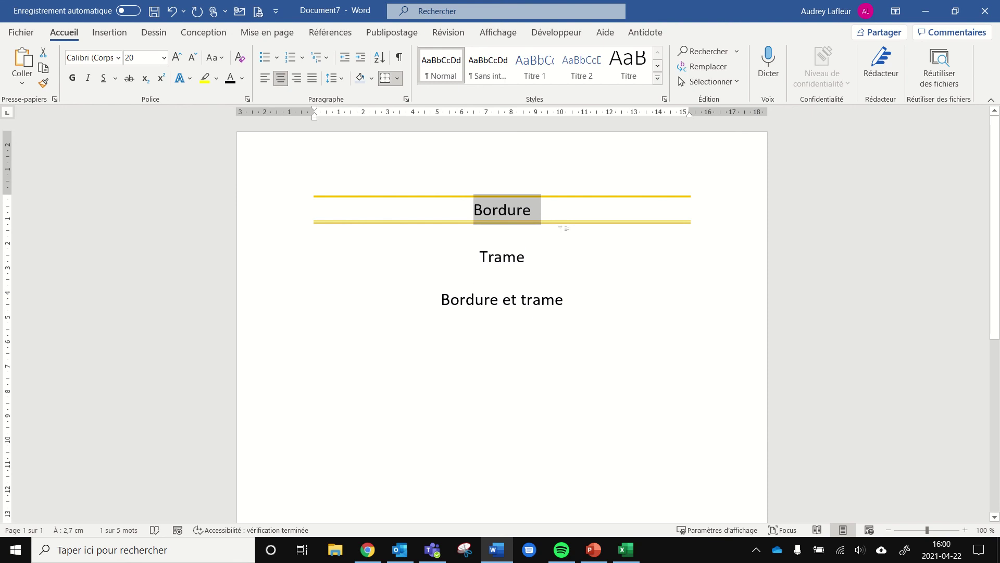
pyautogui.click(564, 228)
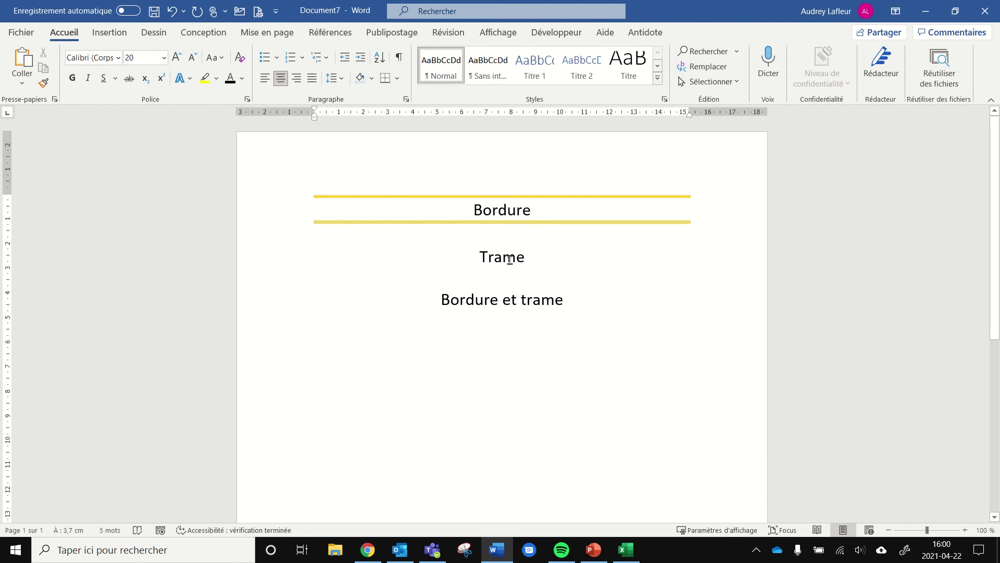
# - Set the background fill of the "Trame" paragraph to a light orange theme tint in the borders and shading settings
pyautogui.moveTo(473, 261); pyautogui.dragTo(589, 257)
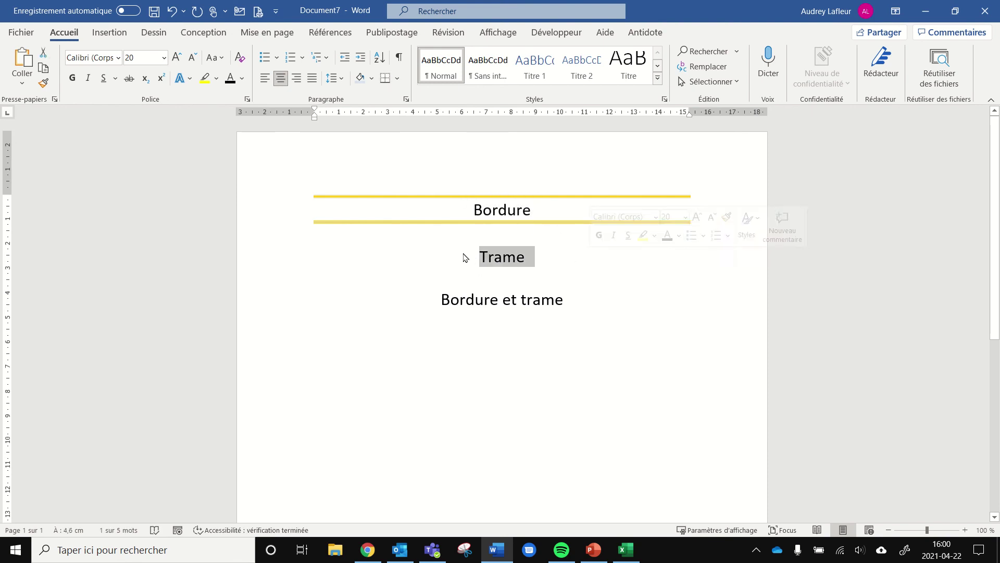
pyautogui.click(372, 79)
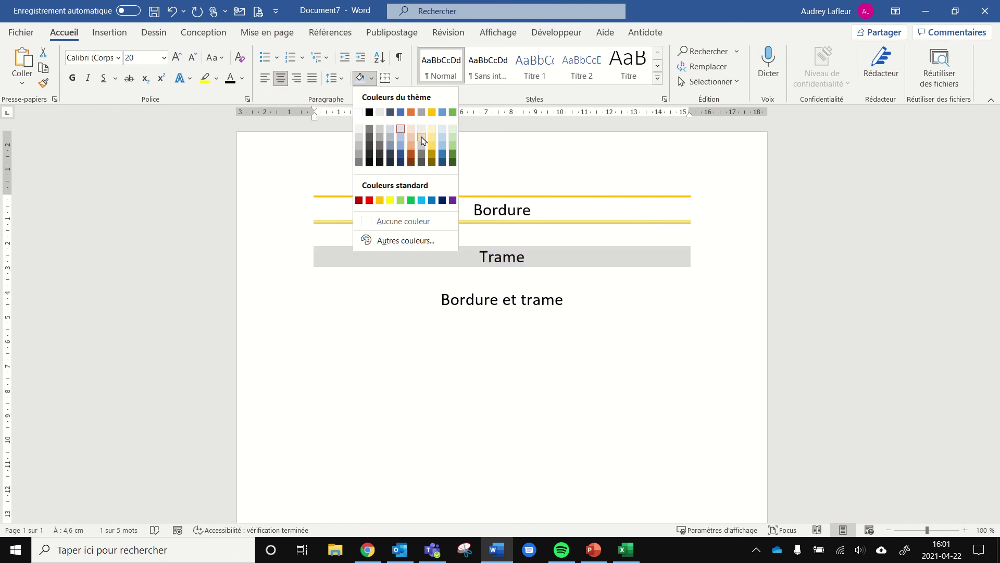
pyautogui.click(397, 79)
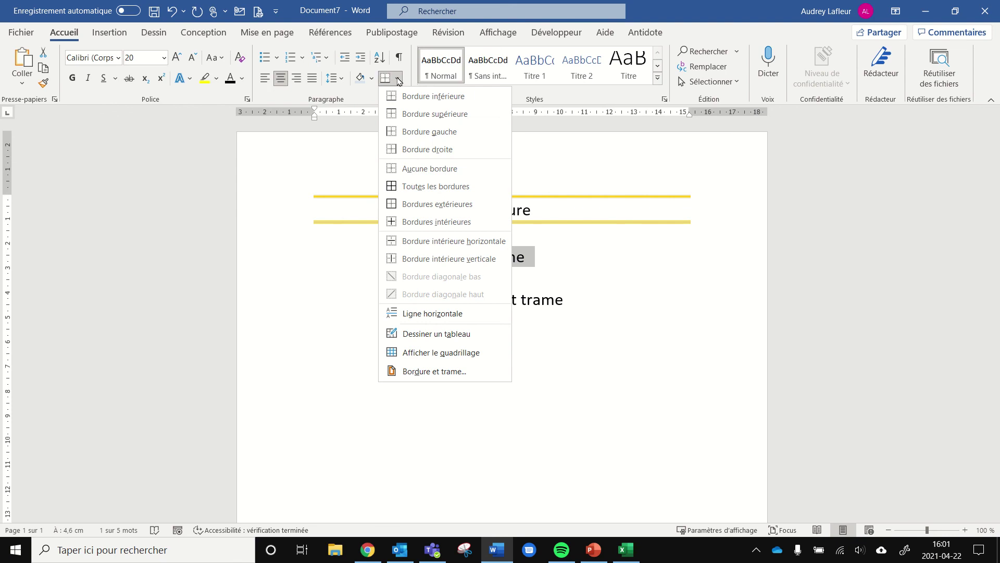
pyautogui.click(397, 80)
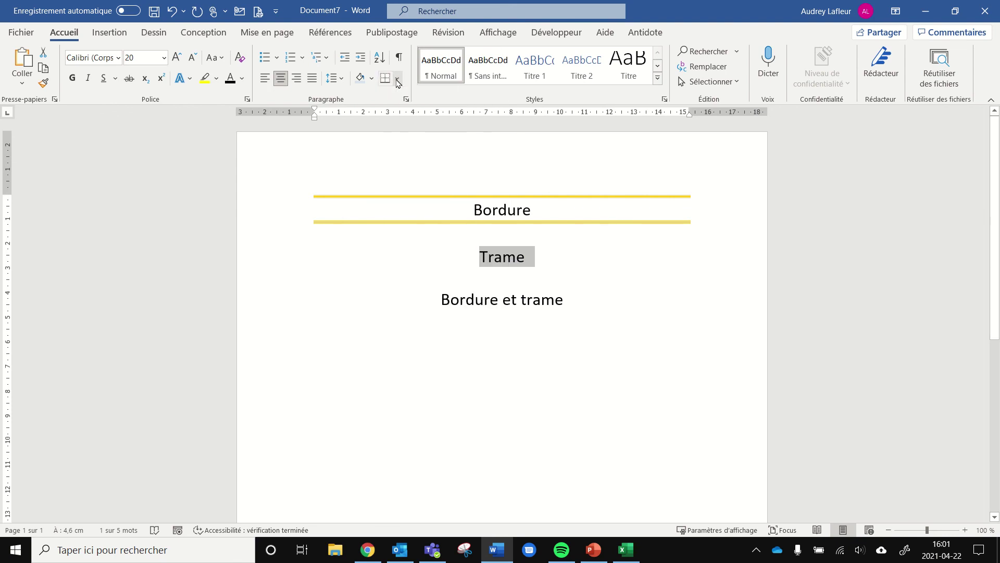
pyautogui.click(398, 81)
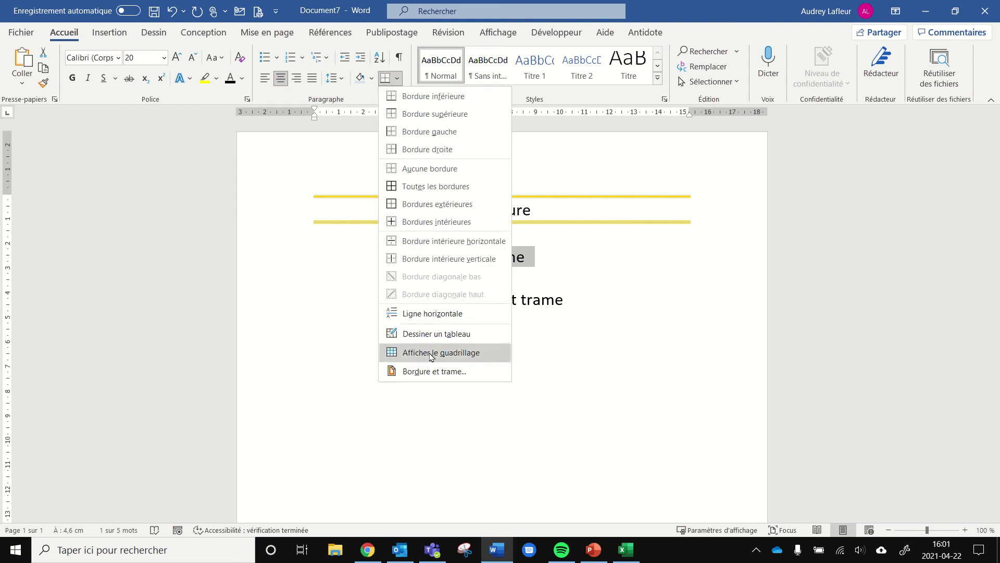
pyautogui.click(435, 372)
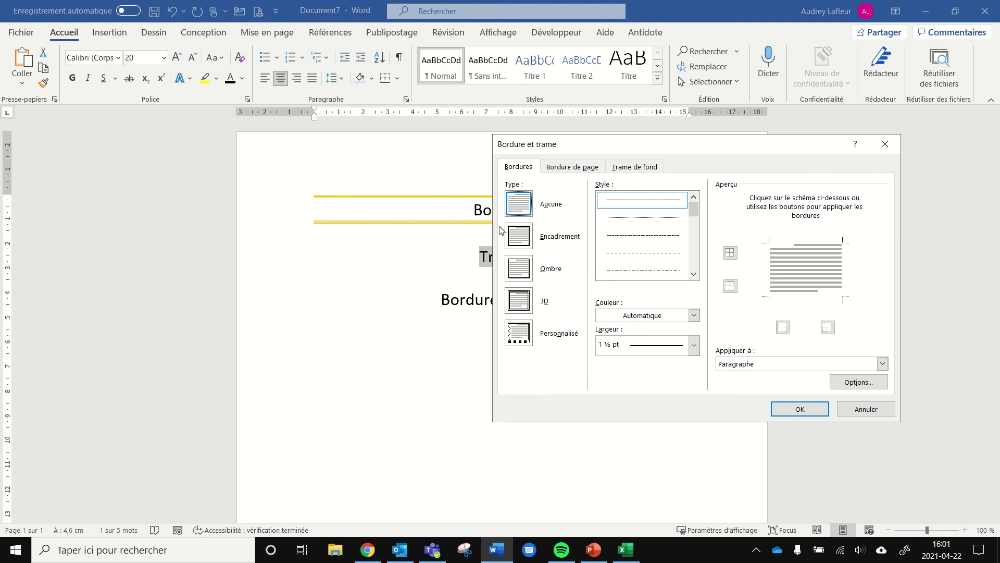
pyautogui.click(641, 169)
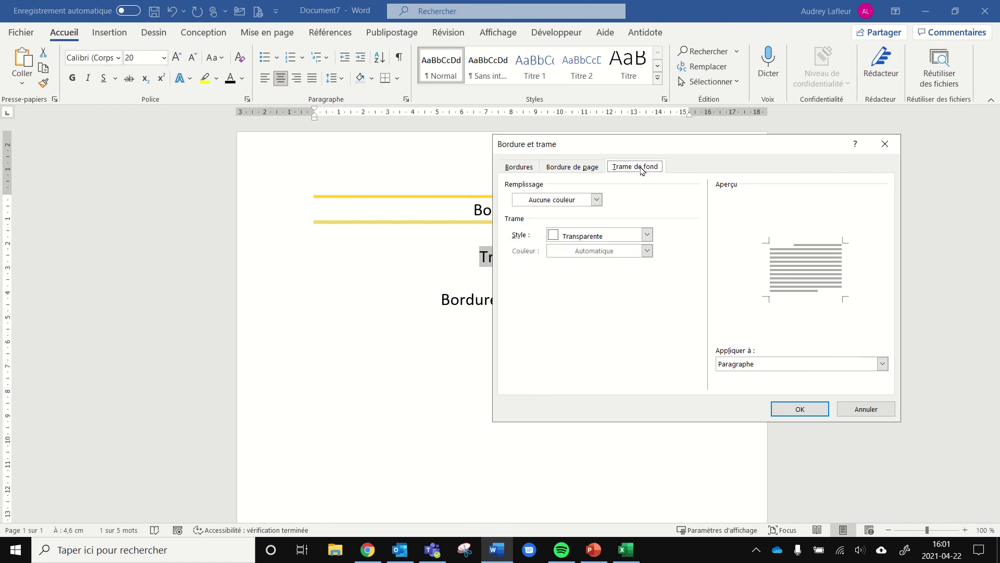
pyautogui.click(597, 201)
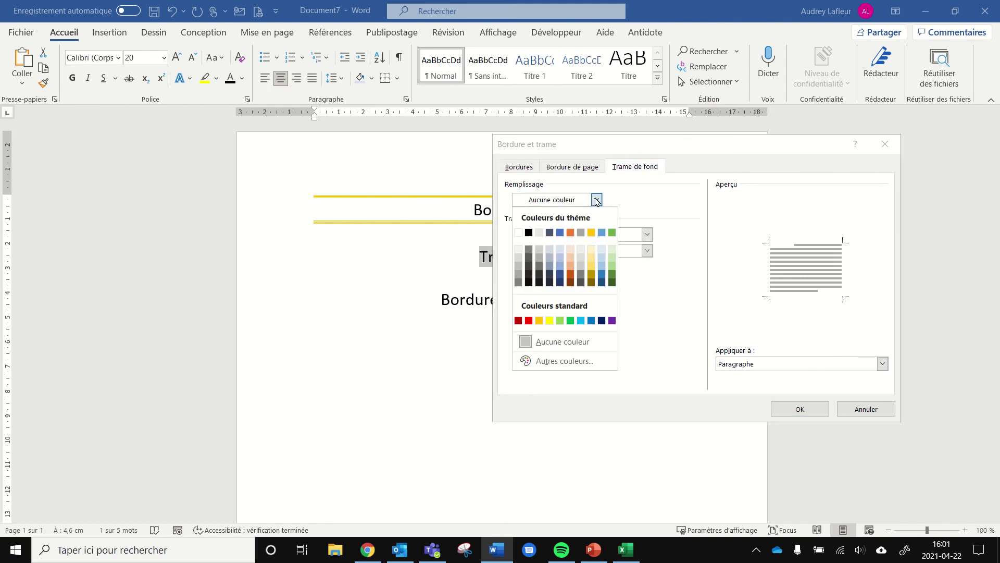
pyautogui.click(571, 257)
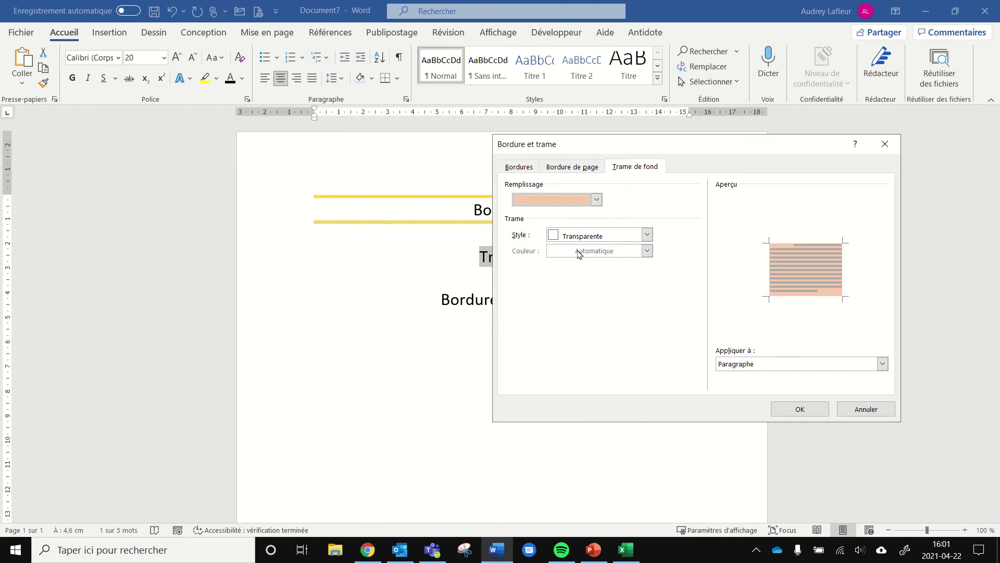
# - Change the "Trame" paragraph's fill to the custom light blue #B9E0EB, keep the pattern style transparent, and apply the shading
pyautogui.click(597, 200)
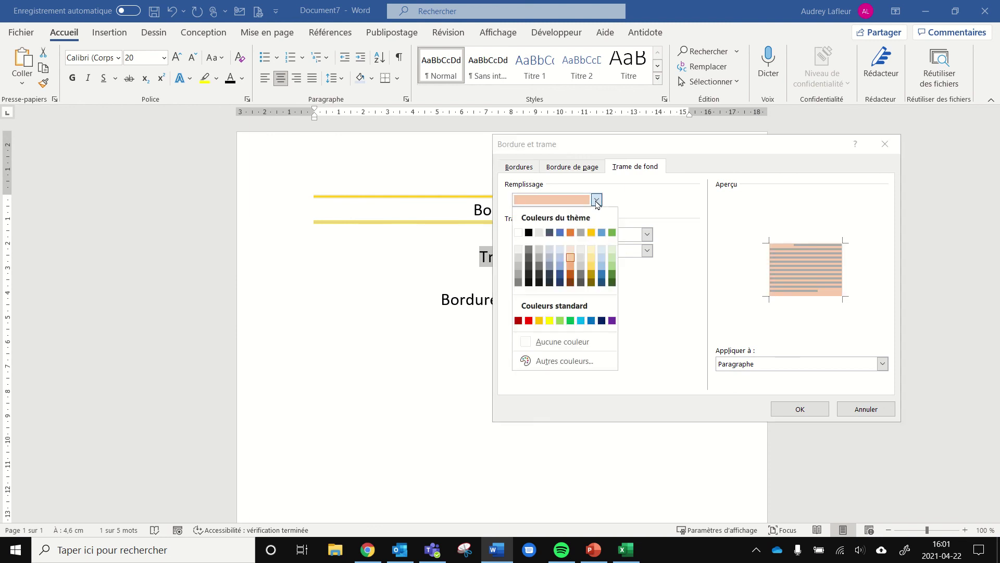
pyautogui.click(562, 361)
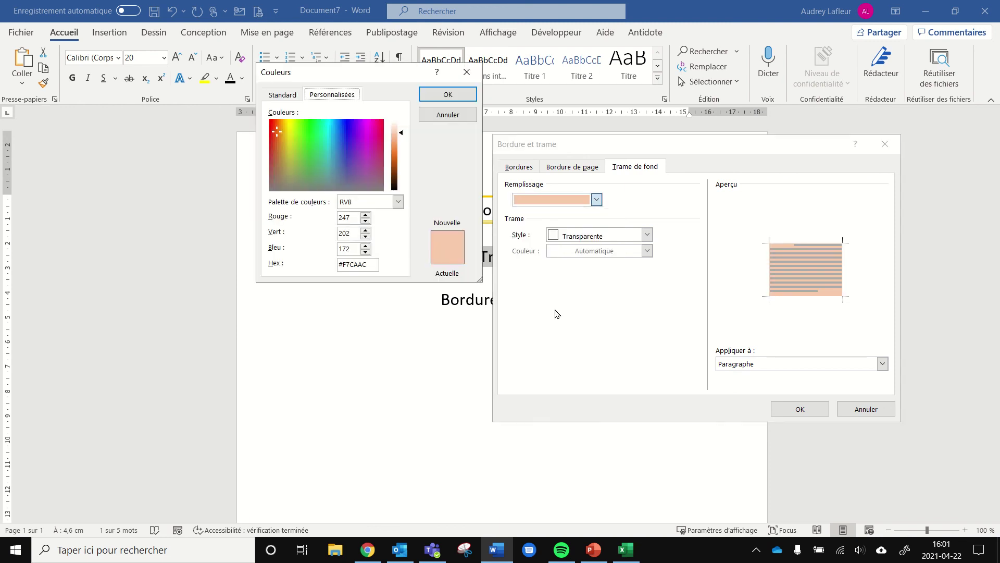
pyautogui.click(366, 145)
pyautogui.click(331, 152)
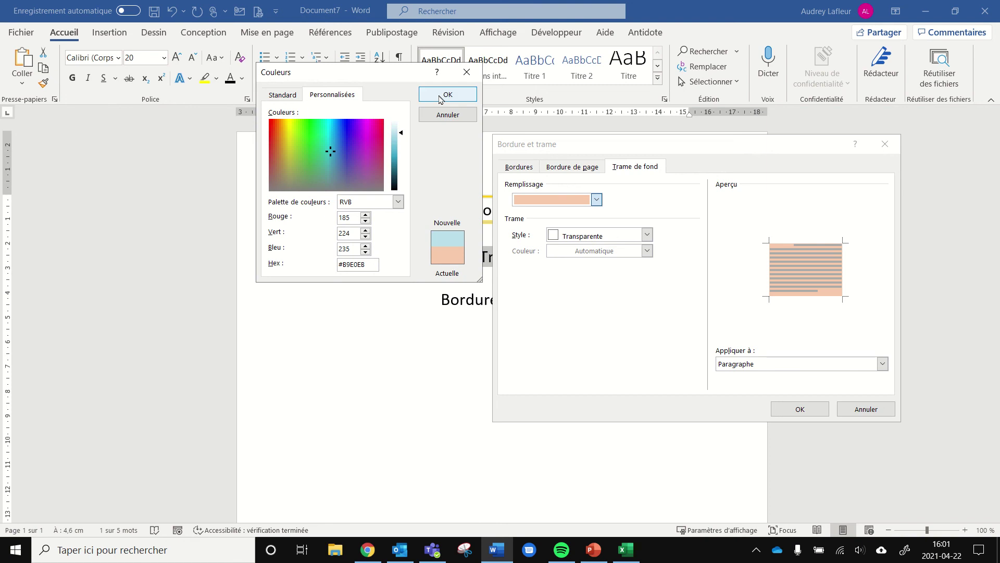
pyautogui.click(447, 94)
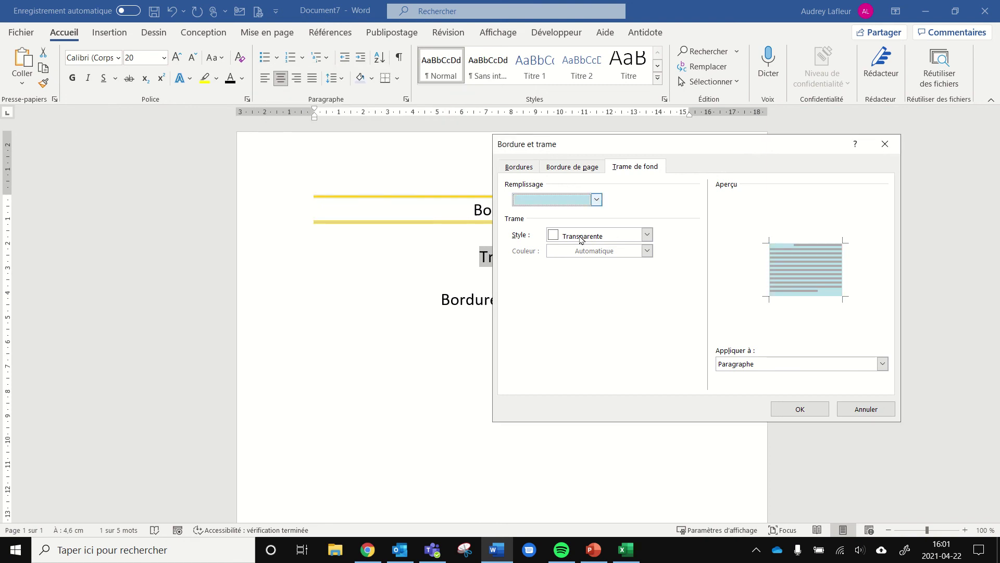
pyautogui.click(647, 236)
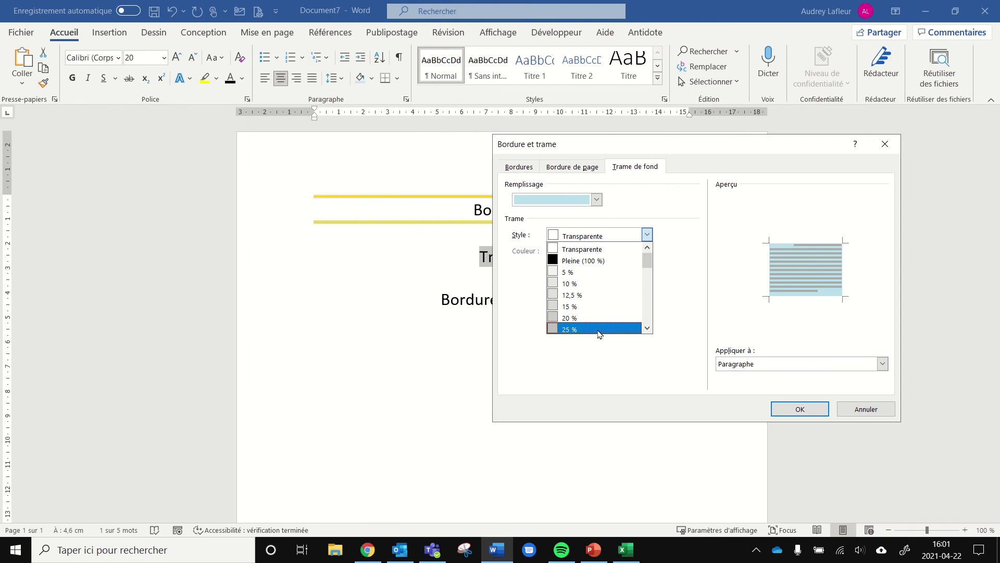
pyautogui.click(679, 224)
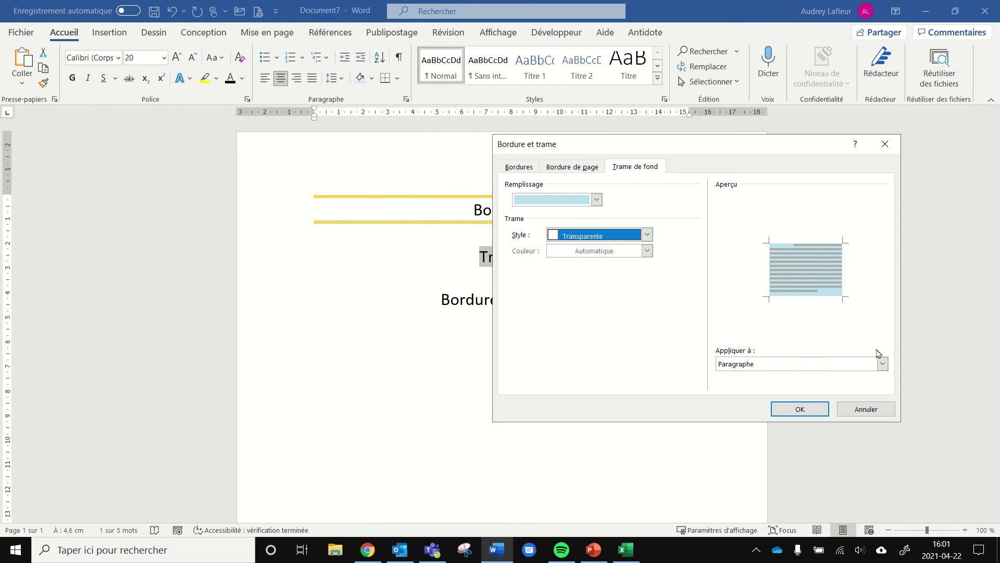
pyautogui.click(801, 410)
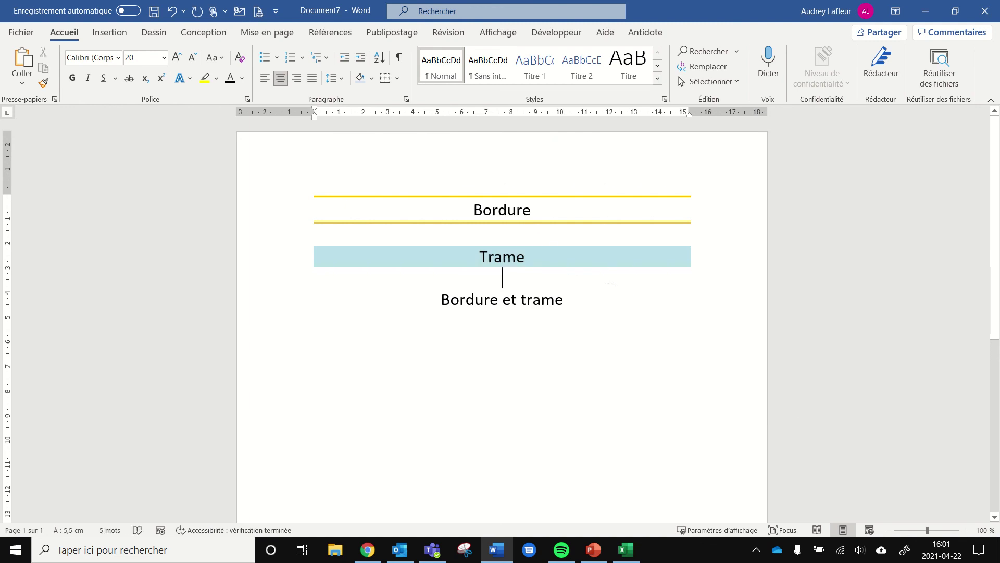
# - For the "Bordure et trame" line, set the border to a solid single line in the orange theme colour
pyautogui.moveTo(439, 300); pyautogui.dragTo(595, 308)
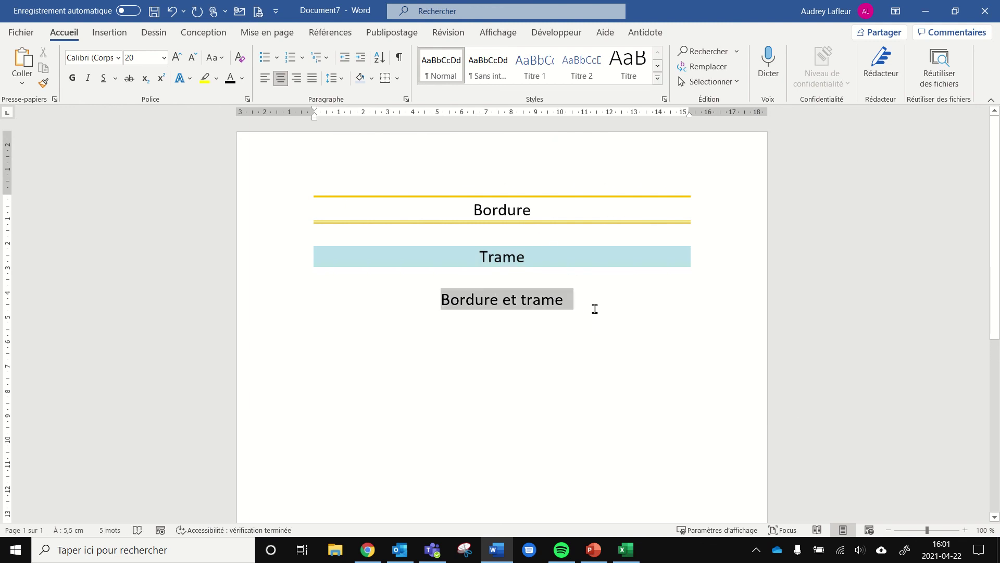
pyautogui.click(397, 78)
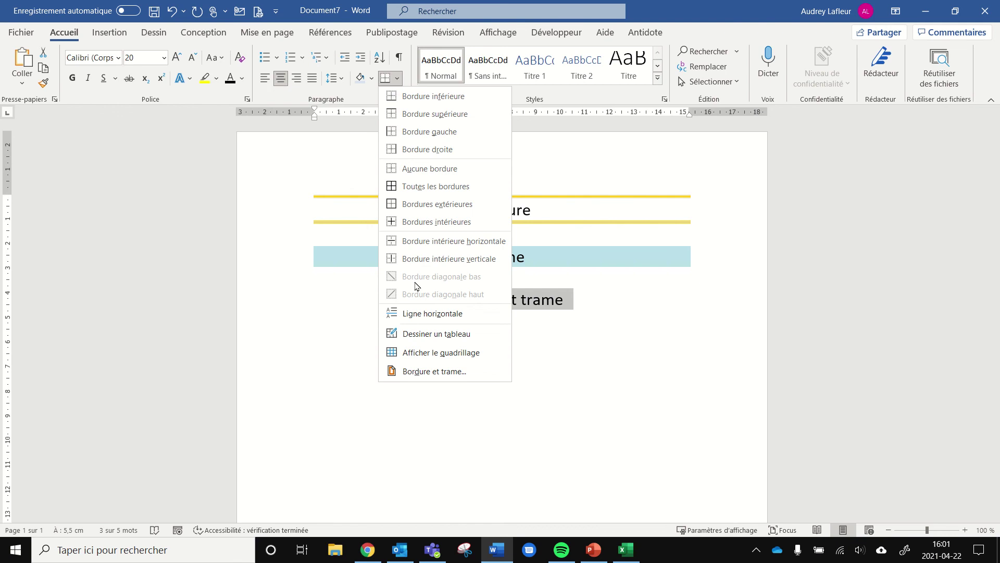
pyautogui.click(429, 372)
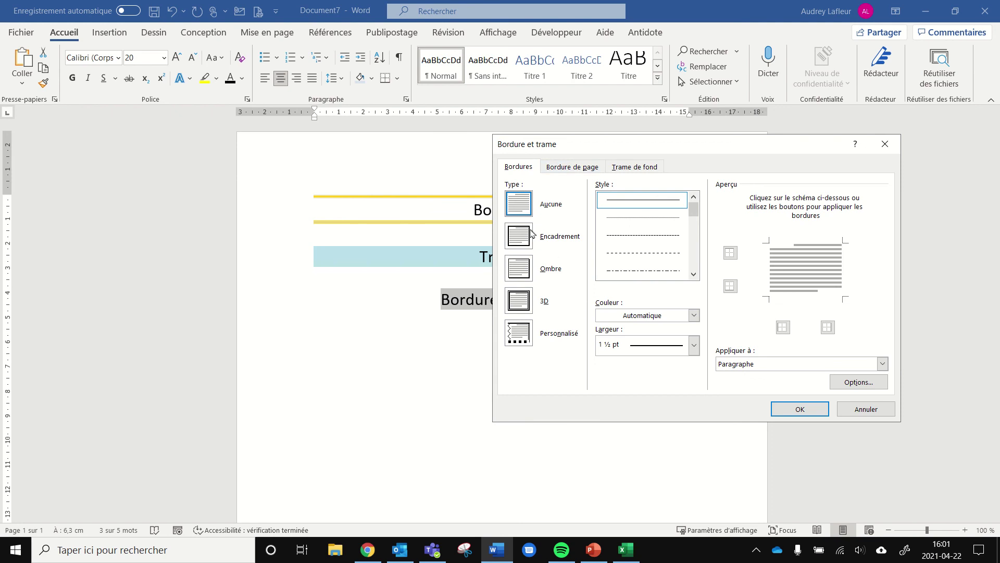
pyautogui.click(694, 316)
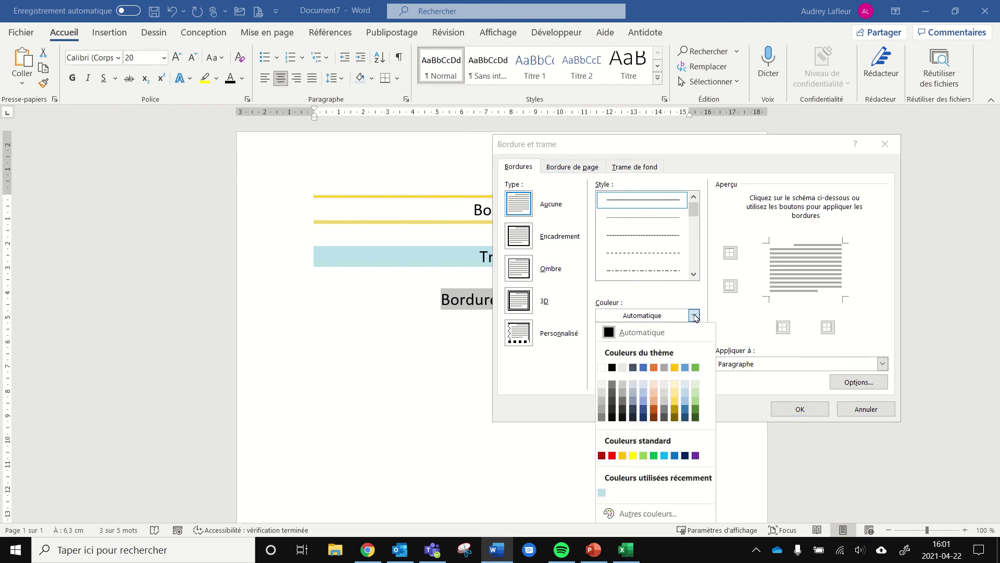
pyautogui.click(654, 368)
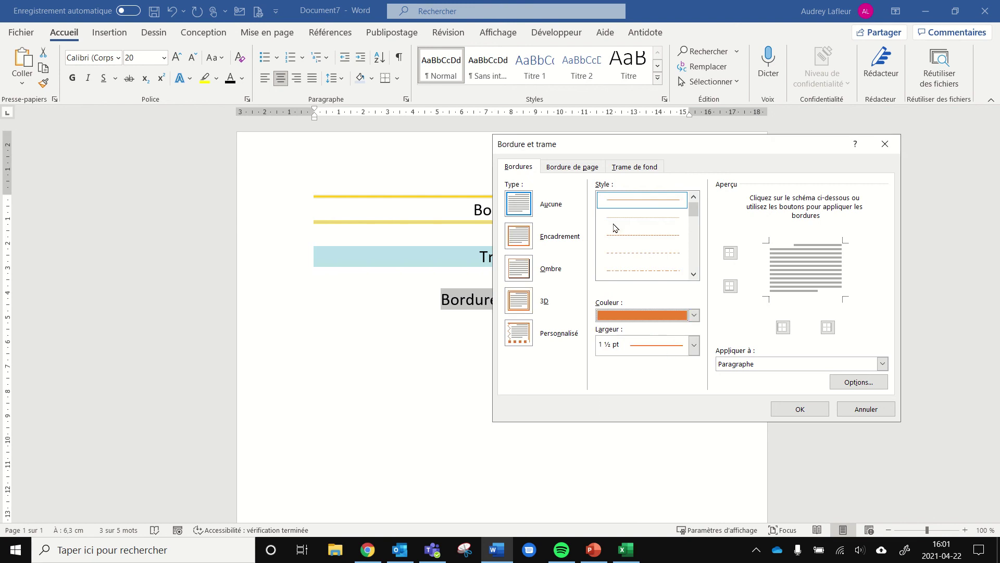
pyautogui.click(631, 200)
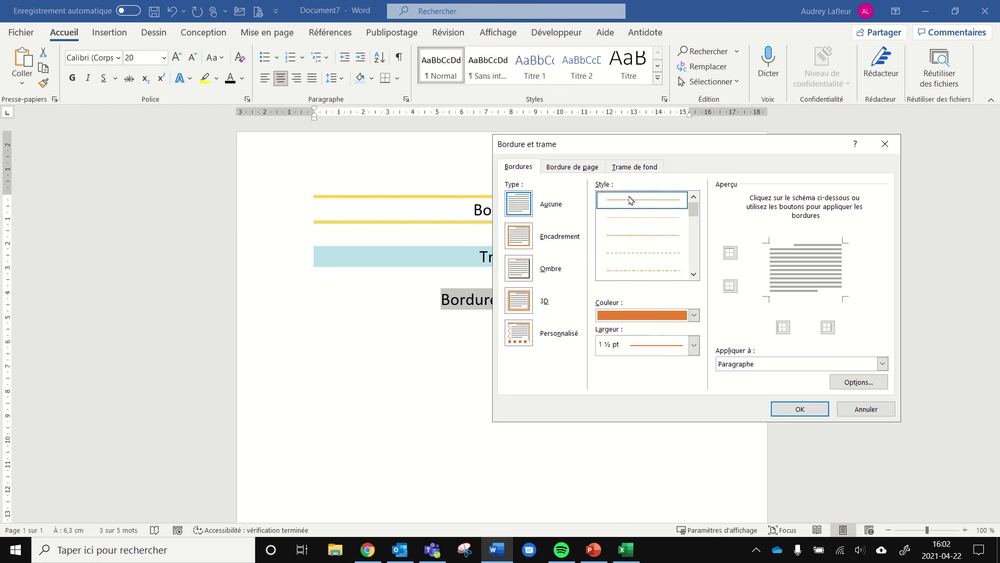
# - Add the orange border to all four sides of the "Bordure et trame" paragraph
pyautogui.click(803, 247)
pyautogui.click(800, 302)
pyautogui.click(764, 279)
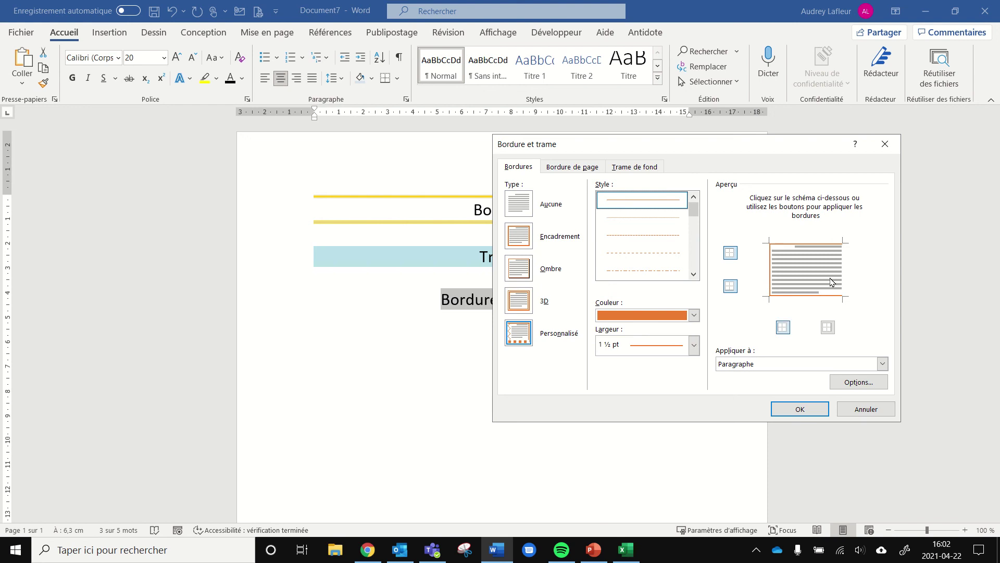
pyautogui.click(847, 277)
# - Fill the "Bordure et trame" paragraph with the lightest orange theme tint and apply the border and shading together
pyautogui.click(638, 169)
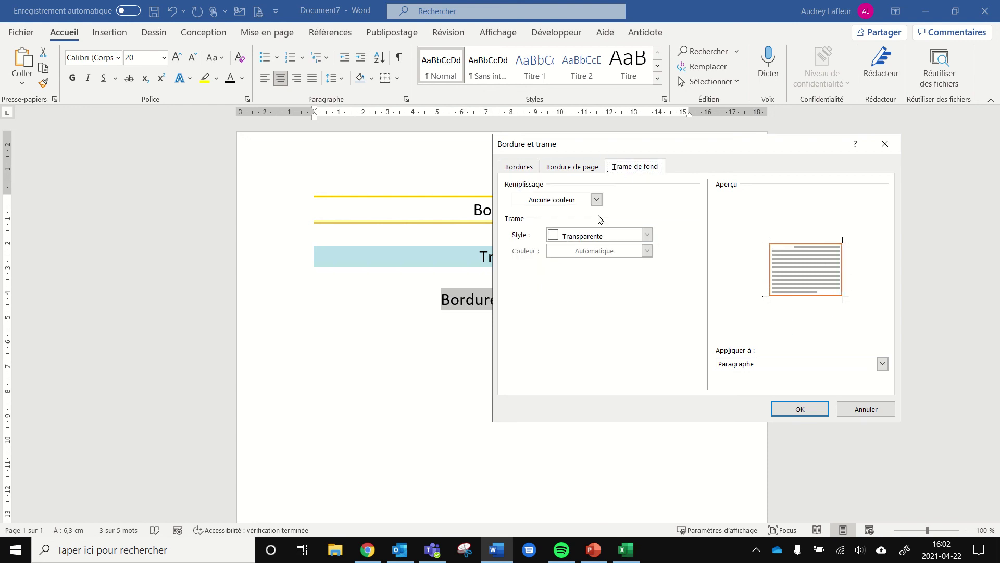
pyautogui.click(596, 200)
pyautogui.click(571, 254)
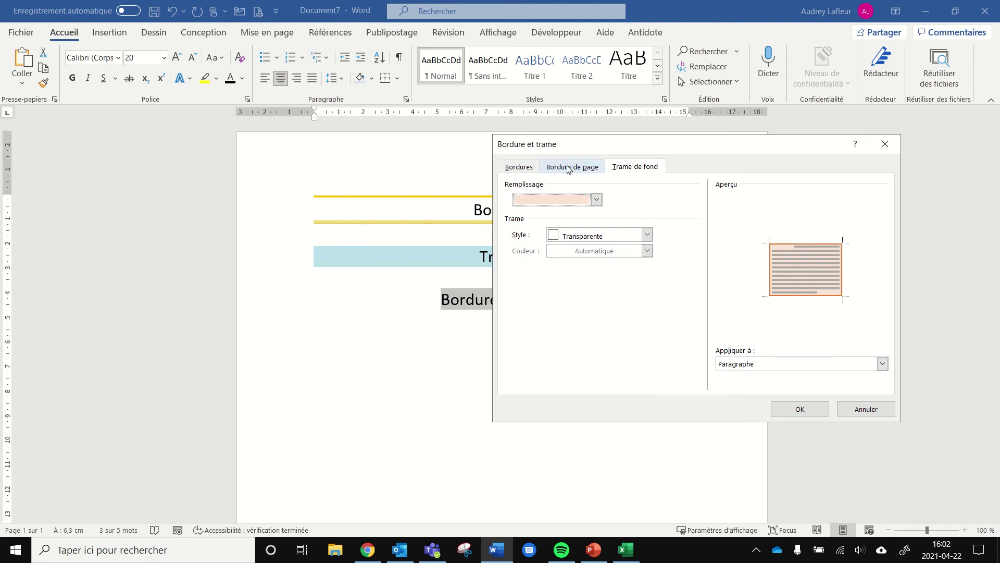
pyautogui.click(522, 167)
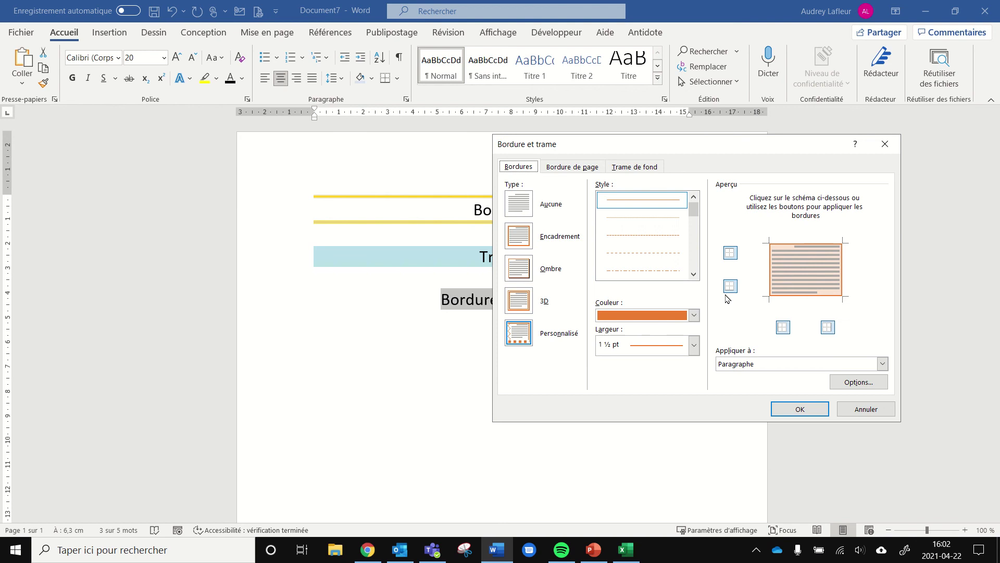
pyautogui.click(801, 410)
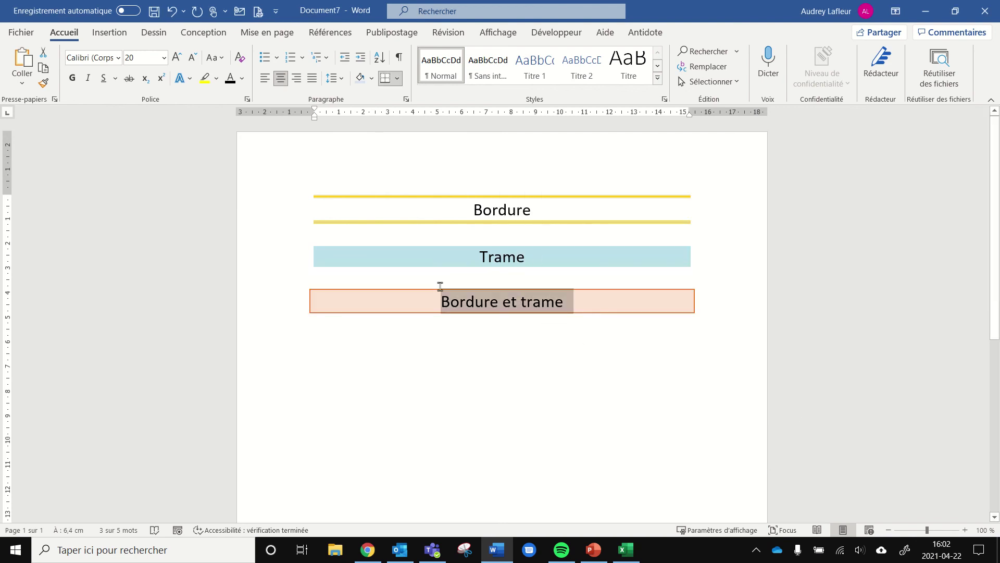
pyautogui.click(552, 356)
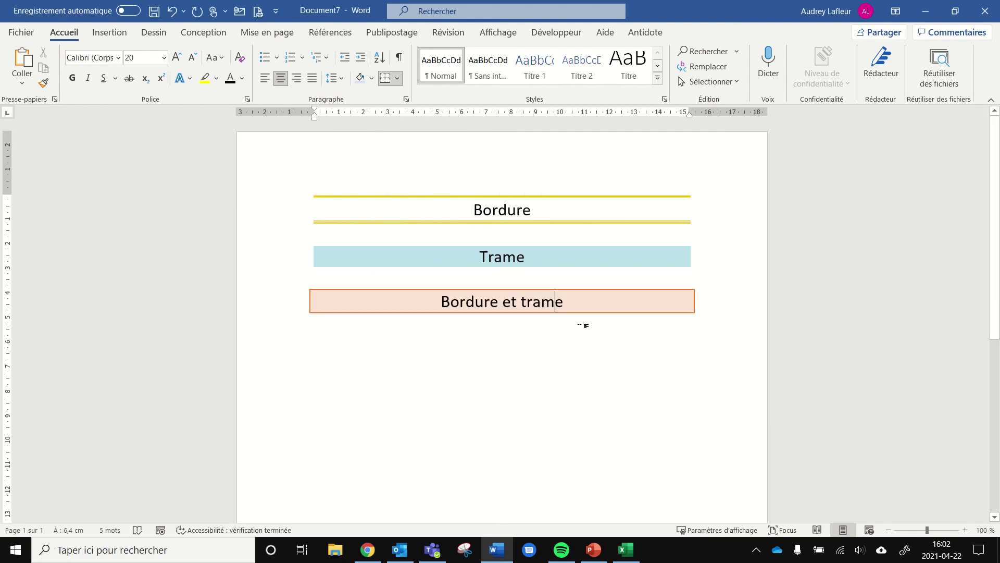